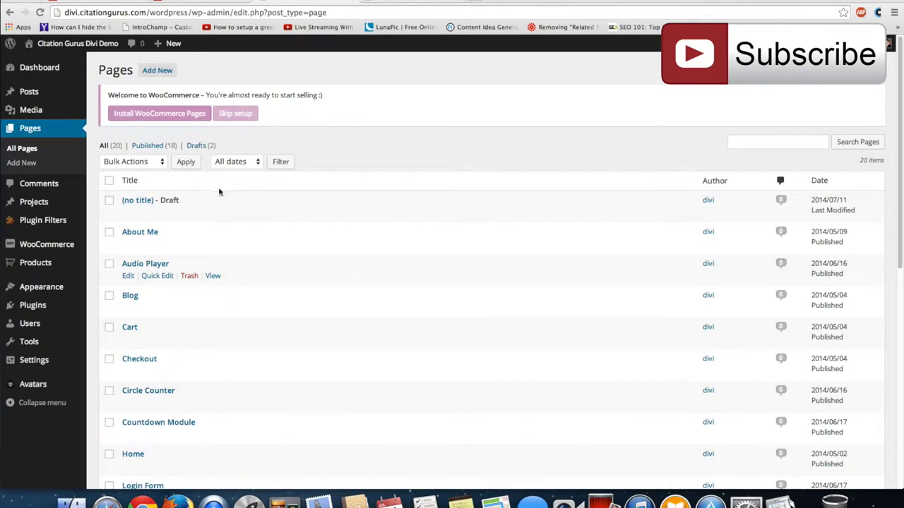
Step: Open the untitled draft in the Text editor and select its old YouTube link for deletion
click(141, 202)
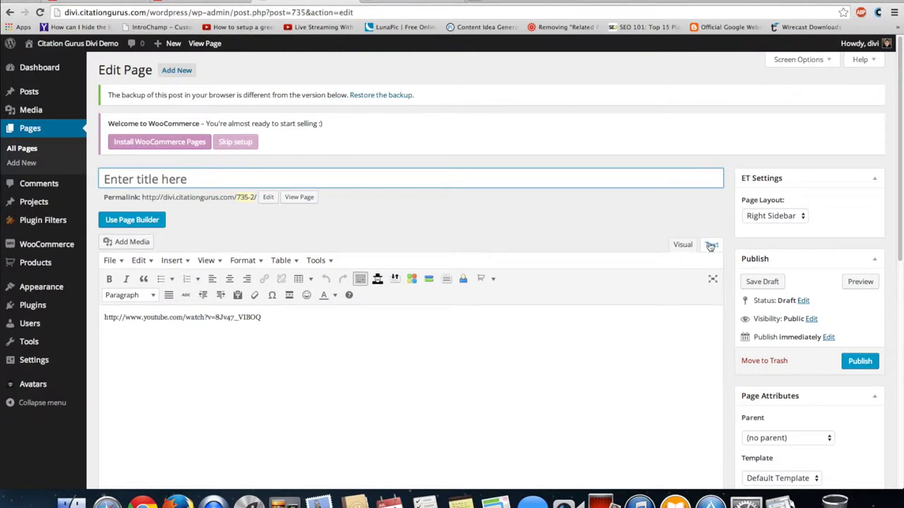
click(711, 245)
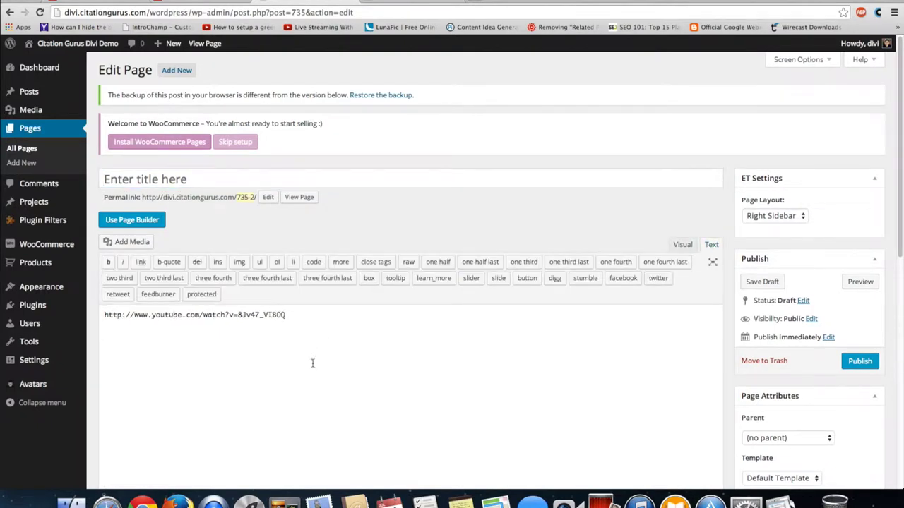
click(296, 319)
drag(296, 318, 86, 317)
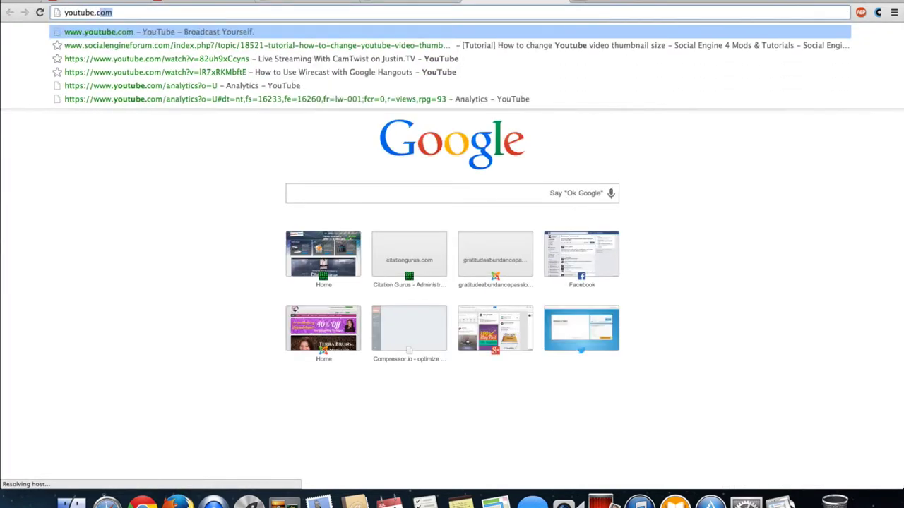
Step: Copy the GTA 5 Best Moments video's link address from the YouTube home page
key(Return)
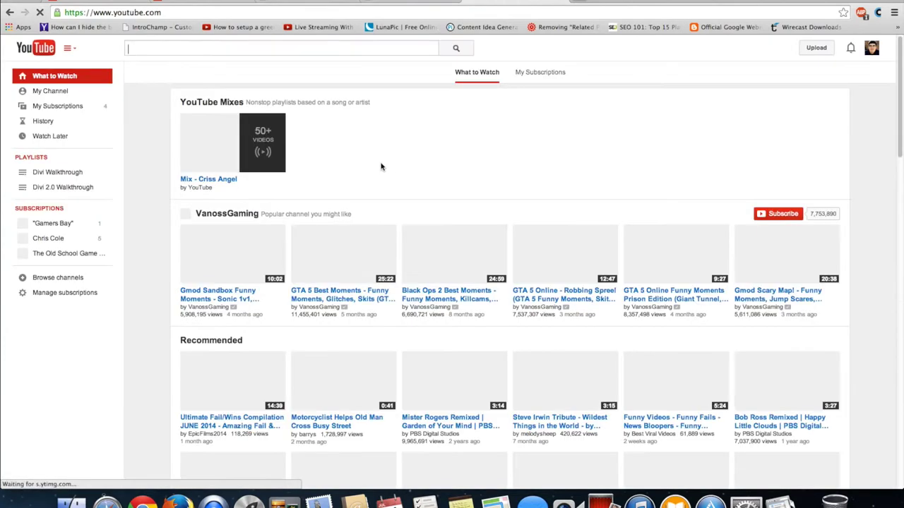
right_click(353, 267)
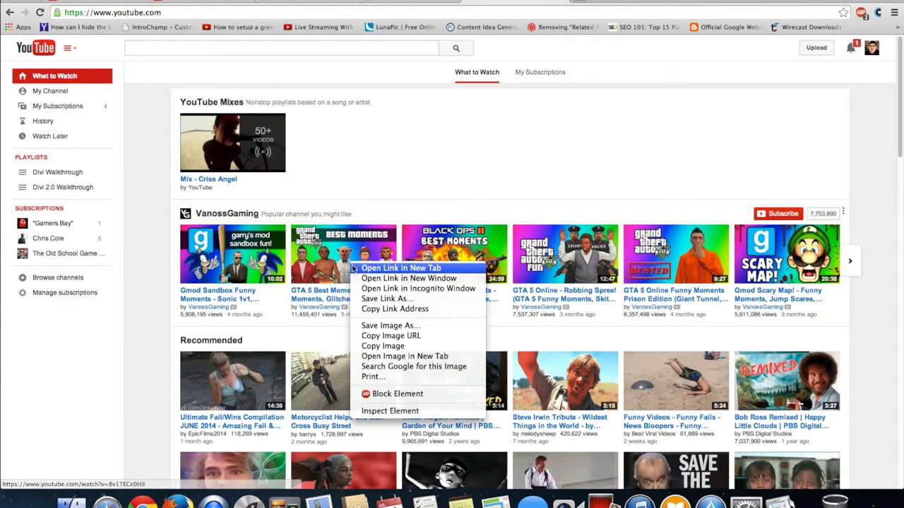
click(394, 310)
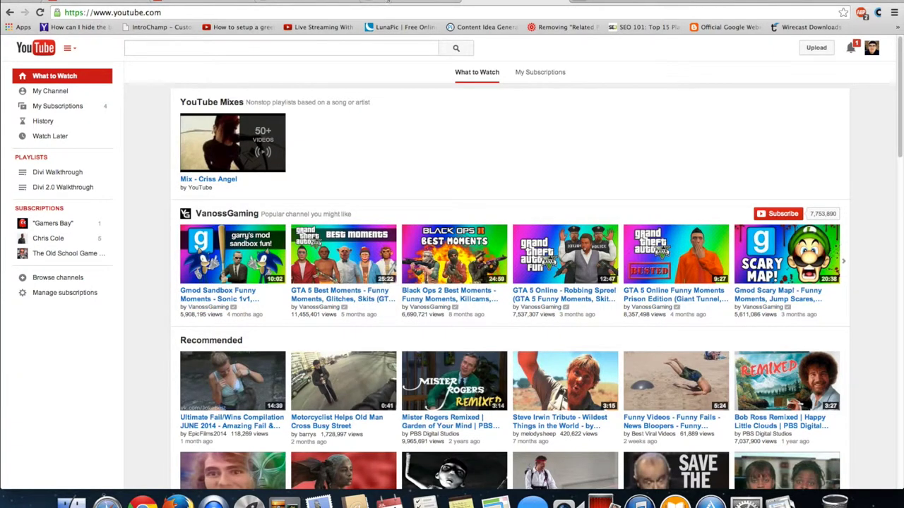
click(410, 4)
Step: Paste the GTA 5 video link into the empty Text editor and preview the page
click(303, 3)
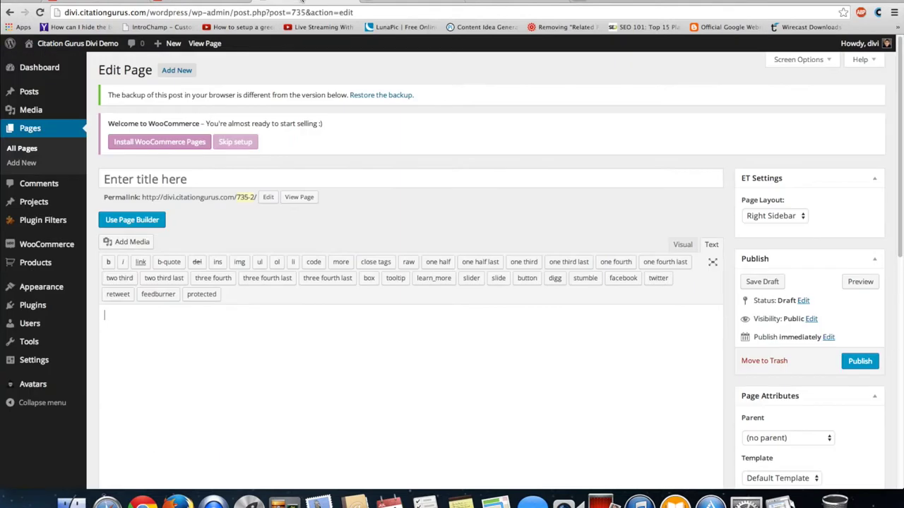
click(203, 360)
key(ctrl+v)
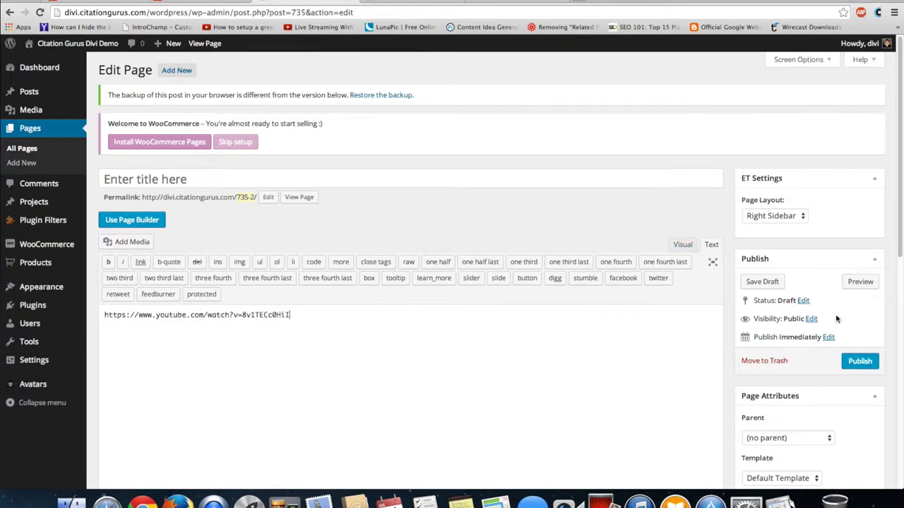
click(858, 282)
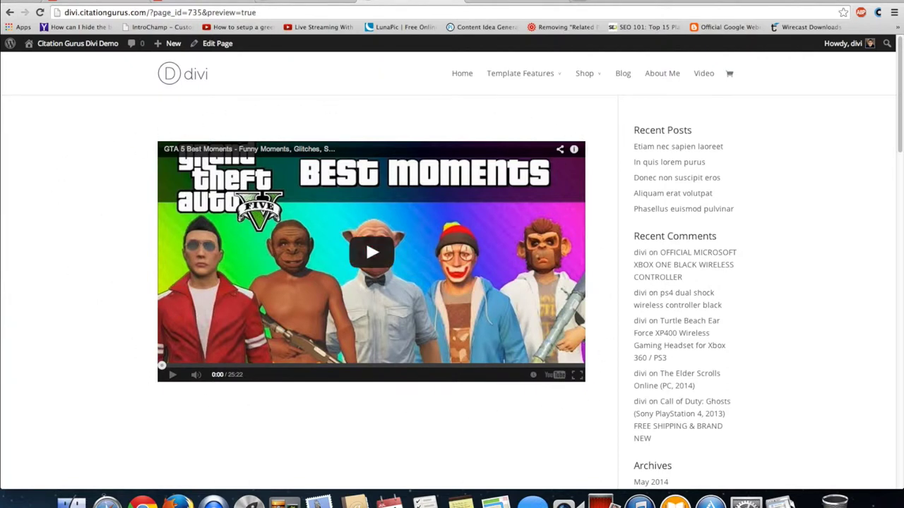
Step: Review the embedded GTA 5 video in the preview, then return to the page editor
click(302, 2)
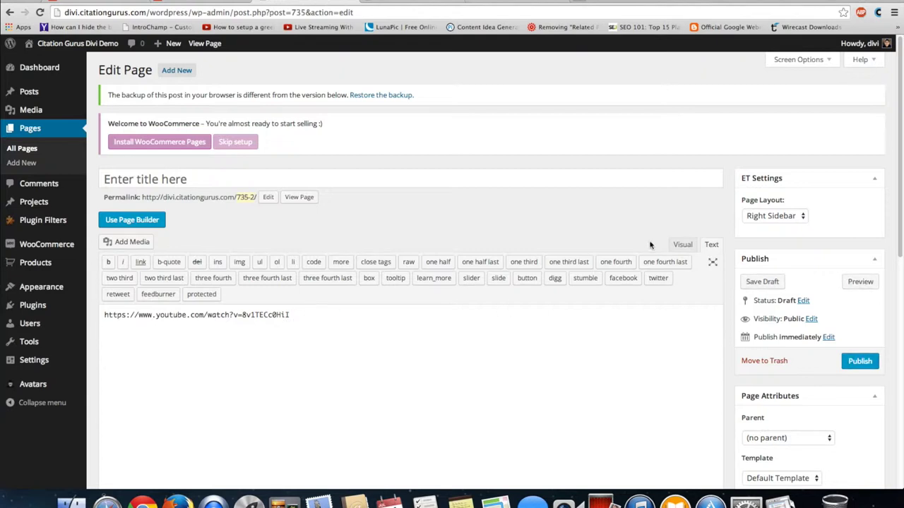
Step: Switch to the Visual editor and delete the pasted YouTube link
click(682, 246)
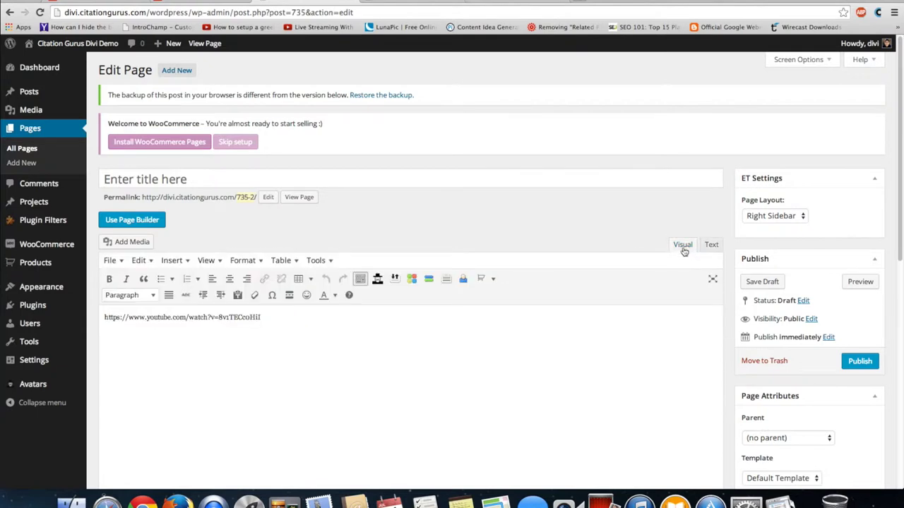
drag(273, 317, 99, 317)
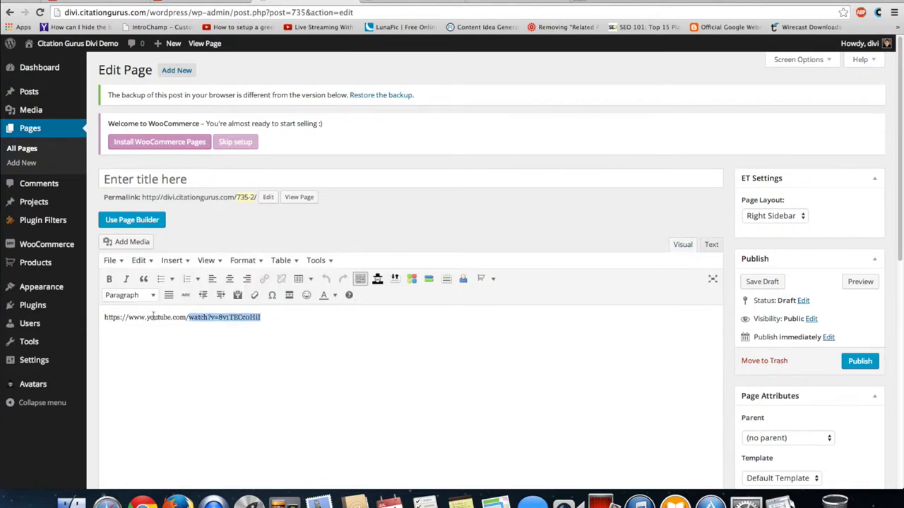
key(BackSpace)
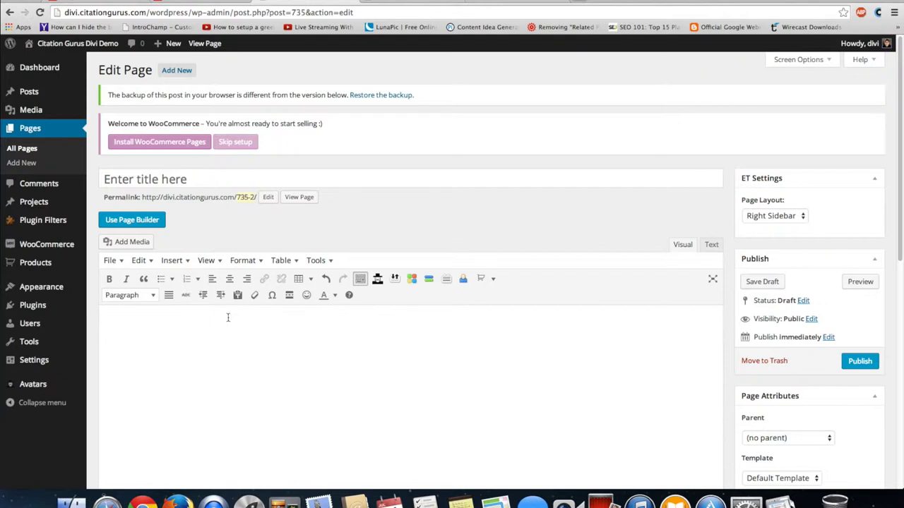
Step: Choose Insert > Insert video from the editor's menubar
click(174, 261)
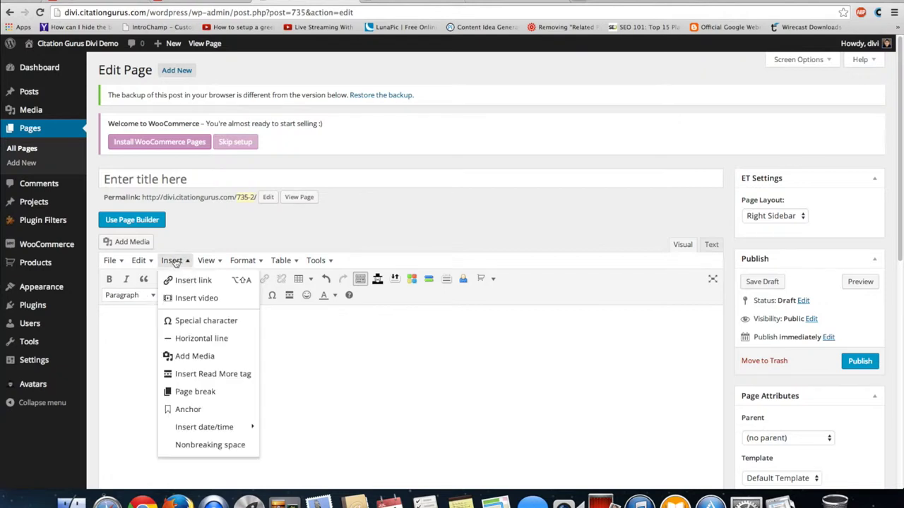
click(197, 298)
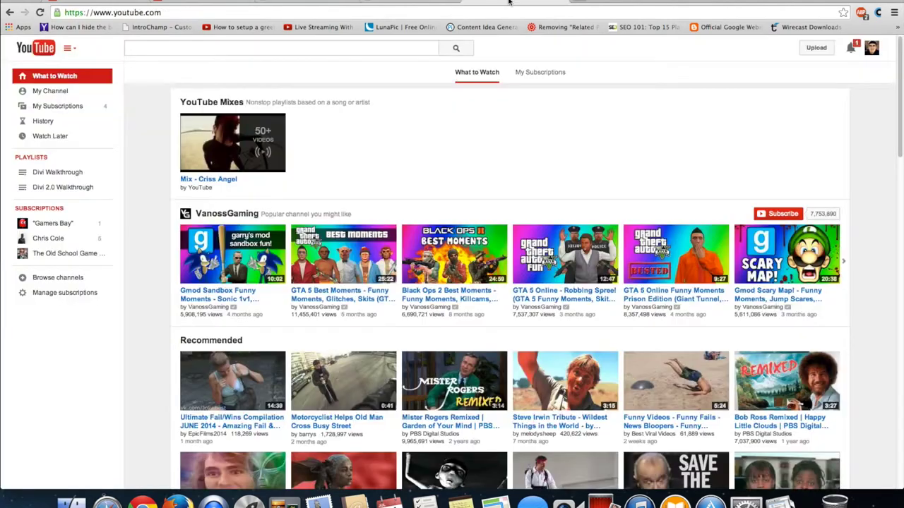
Step: Copy the GTA 5 Best Moments link again and return to the WordPress video dialog
right_click(355, 256)
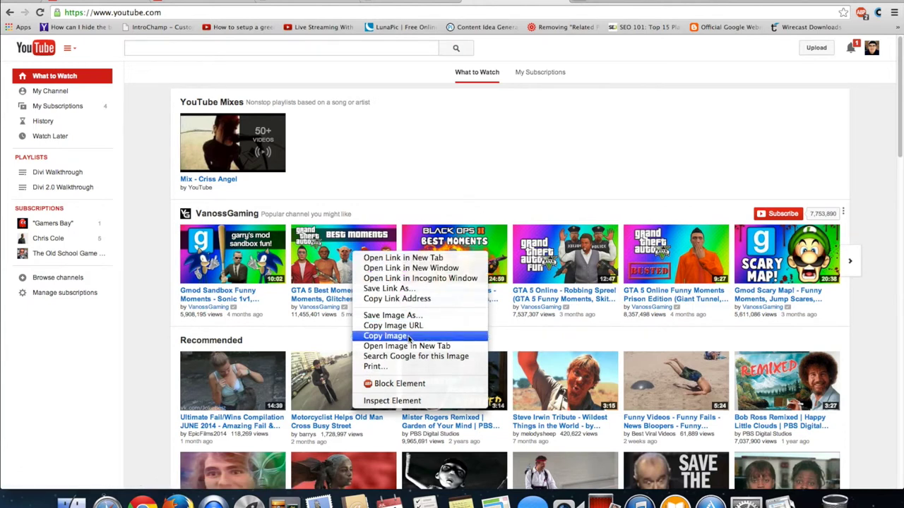
click(398, 299)
click(388, 2)
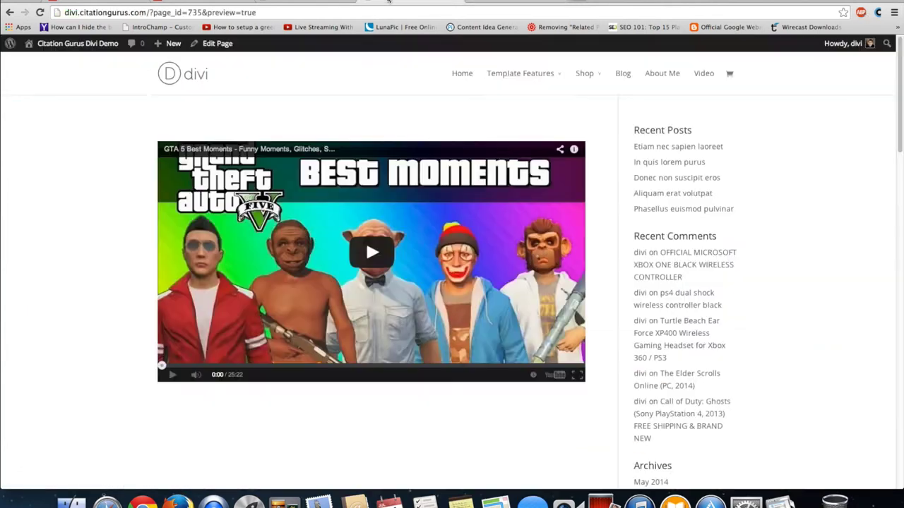
click(319, 2)
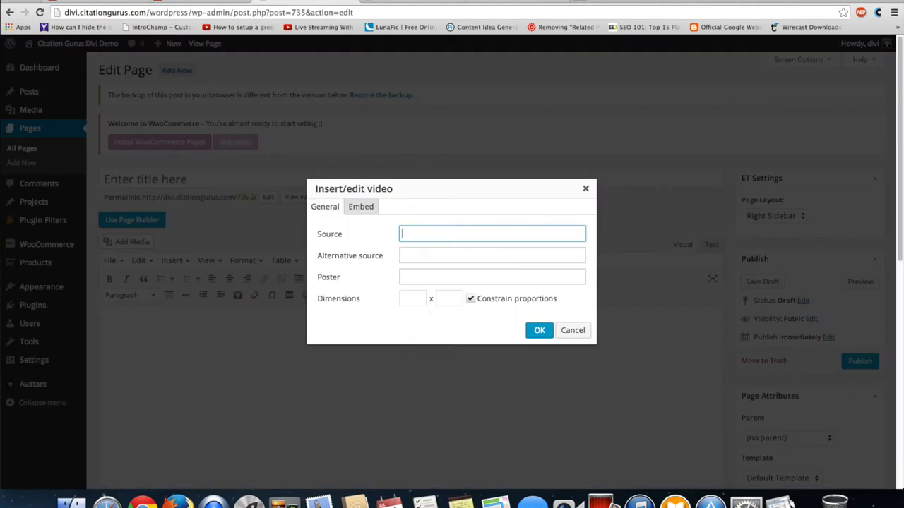
Step: Paste the link as the video Source, set dimensions to 750 by 400, and insert it
key(super+v)
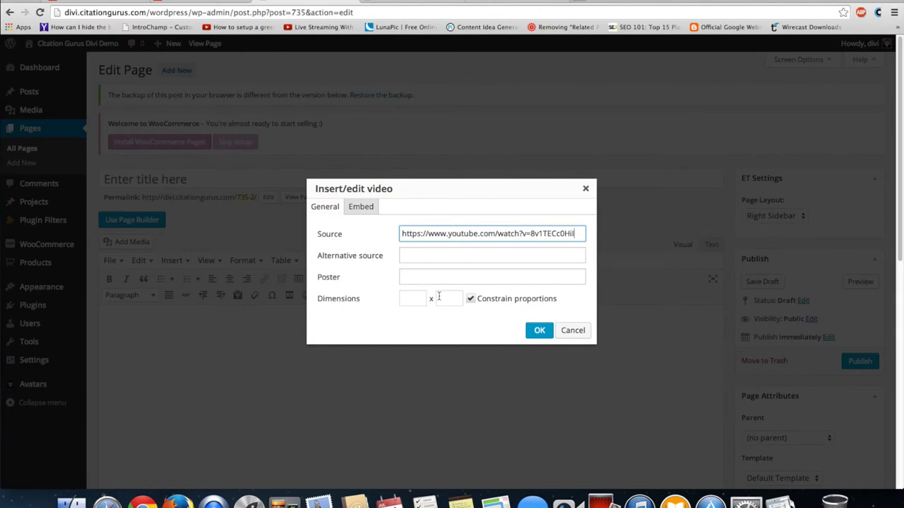
click(412, 299)
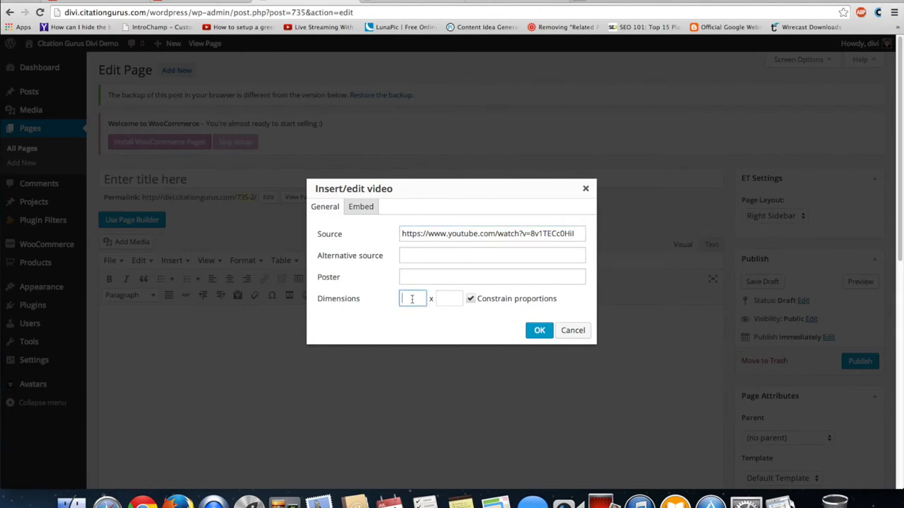
text(75)
text(0)
click(451, 302)
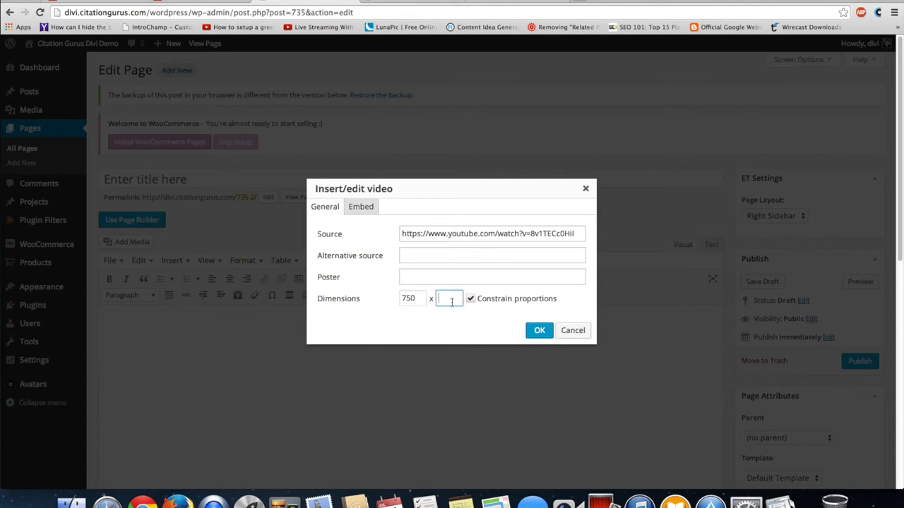
text(400)
click(540, 330)
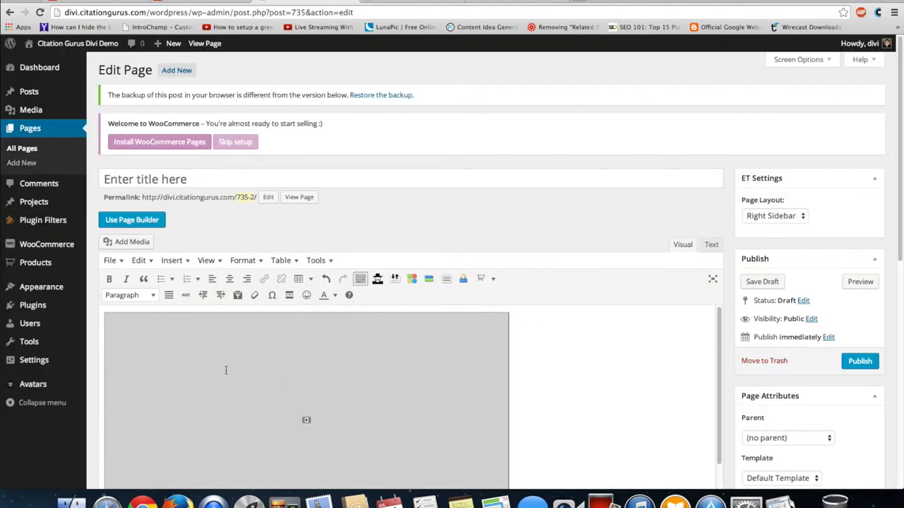
scroll(227, 368, down, 5)
scroll(264, 318, up, 2)
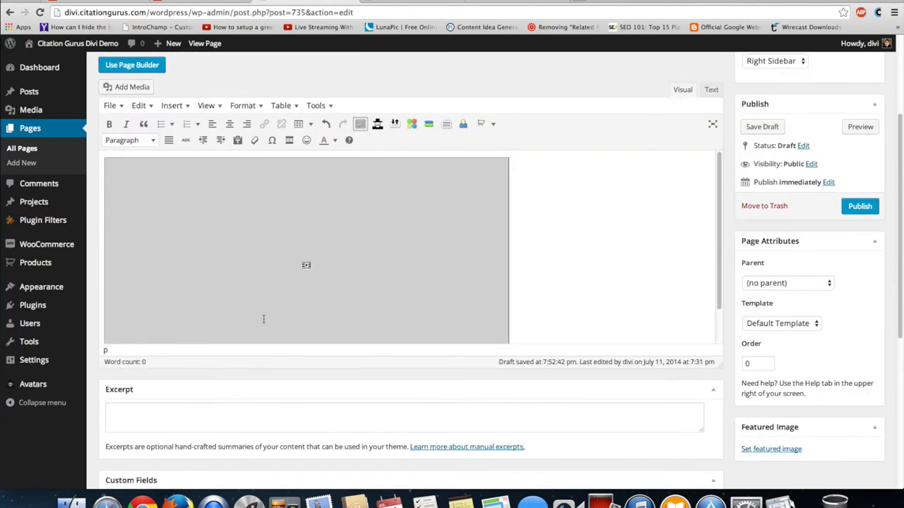
scroll(657, 293, up, 4)
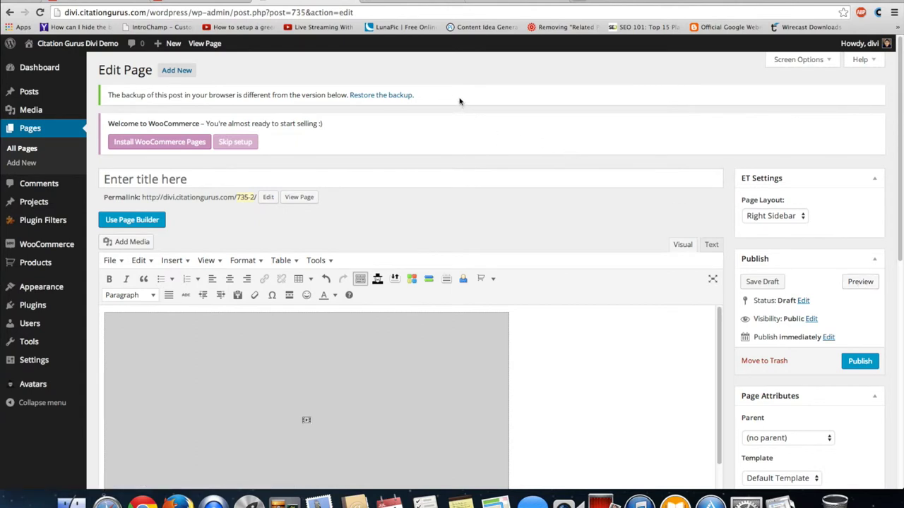
click(406, 1)
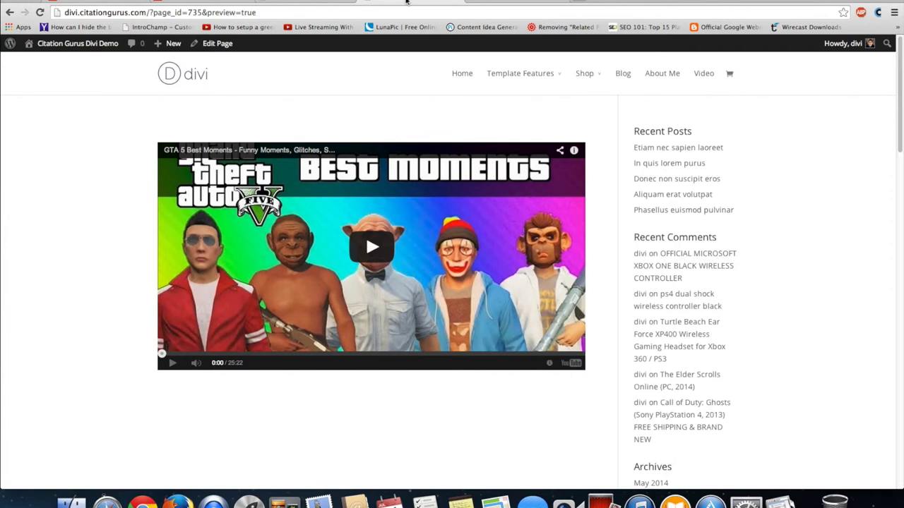